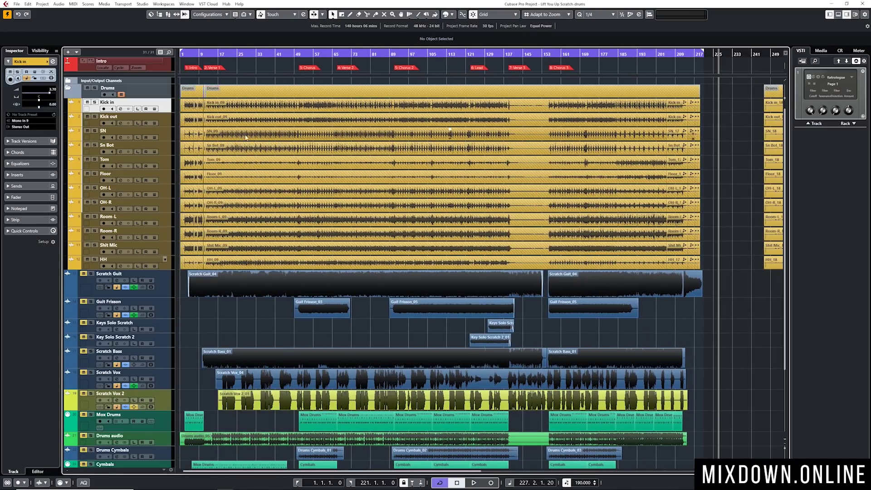
Zoom in and click through the drum events from bar 2 to bar 11 to inspect each piece.
{"action": "key", "text": "h"}
{"action": "key", "text": "h"}
{"action": "key", "text": "h"}
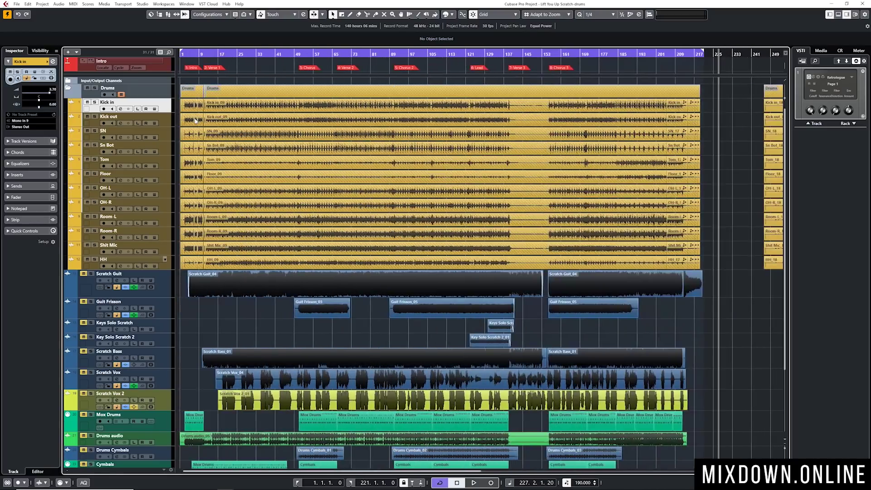
{"action": "left_click", "coordinate": [291, 109]}
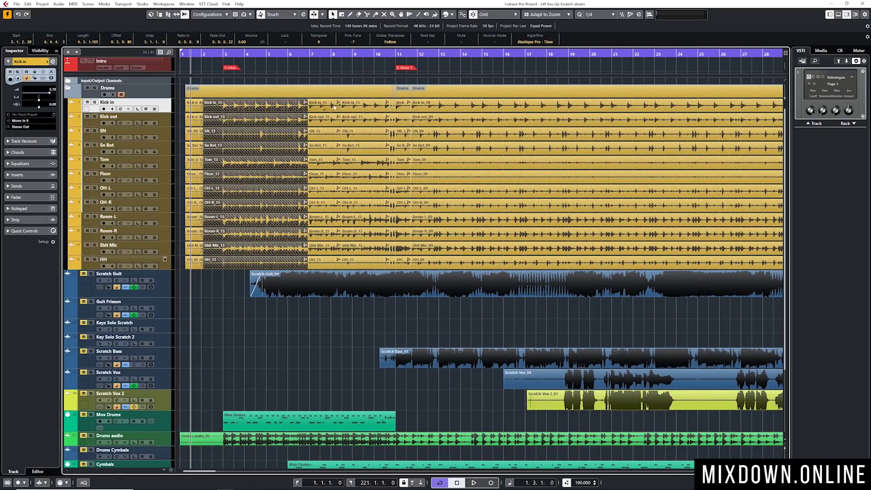
{"action": "left_click", "coordinate": [327, 107]}
{"action": "left_click", "coordinate": [354, 112]}
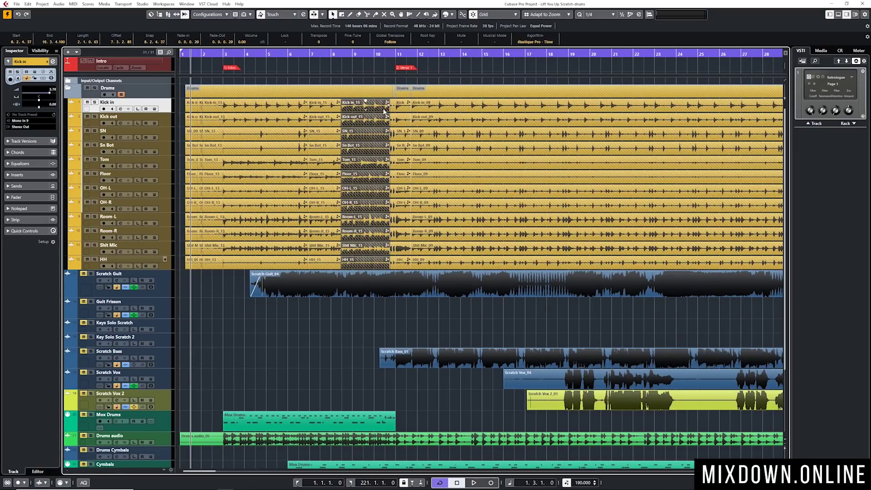
{"action": "scroll", "coordinate": [357, 143], "scroll_direction": "up", "scroll_amount": 3}
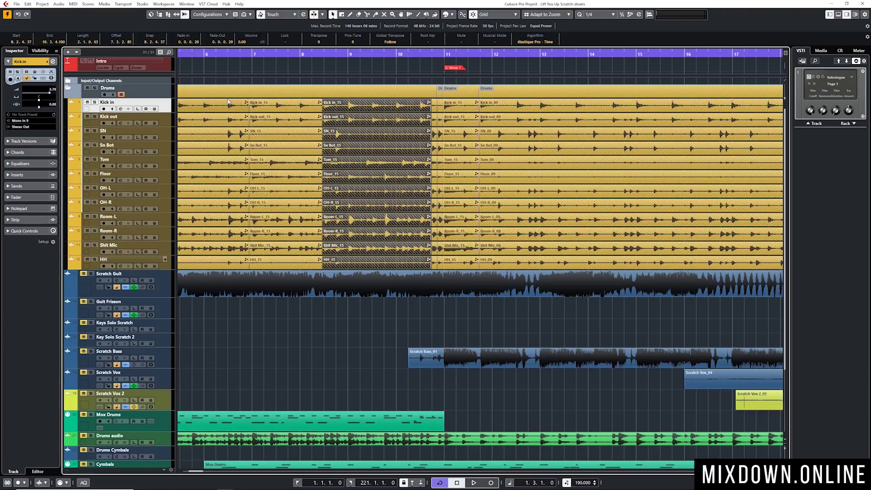
{"action": "left_click", "coordinate": [213, 109]}
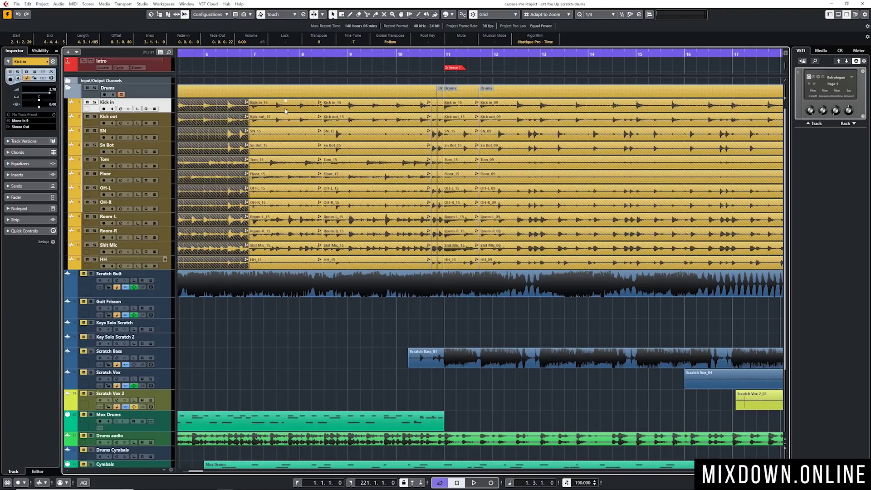
{"action": "left_click", "coordinate": [285, 110]}
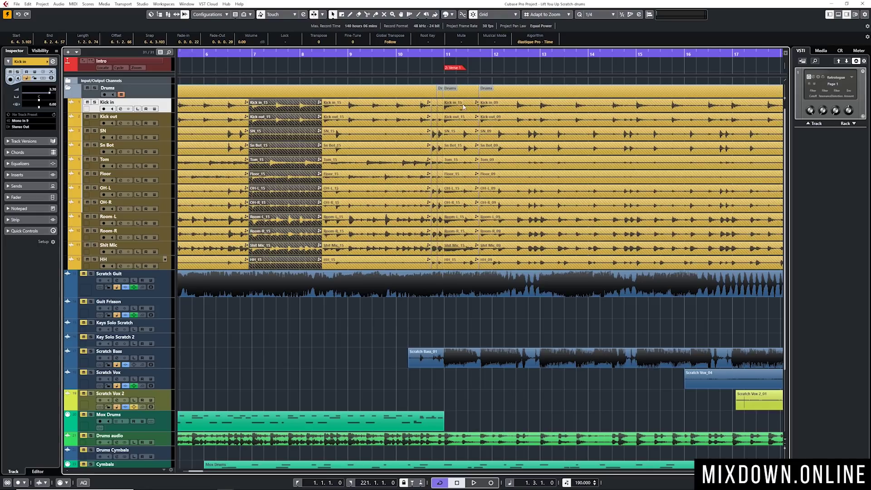
{"action": "left_click", "coordinate": [464, 107]}
Select the main events on all twelve drum tracks and bounce them, replacing the originals.
{"action": "key", "text": "g"}
{"action": "key", "text": "g"}
{"action": "key", "text": "g"}
{"action": "key", "text": "g"}
{"action": "key", "text": "g"}
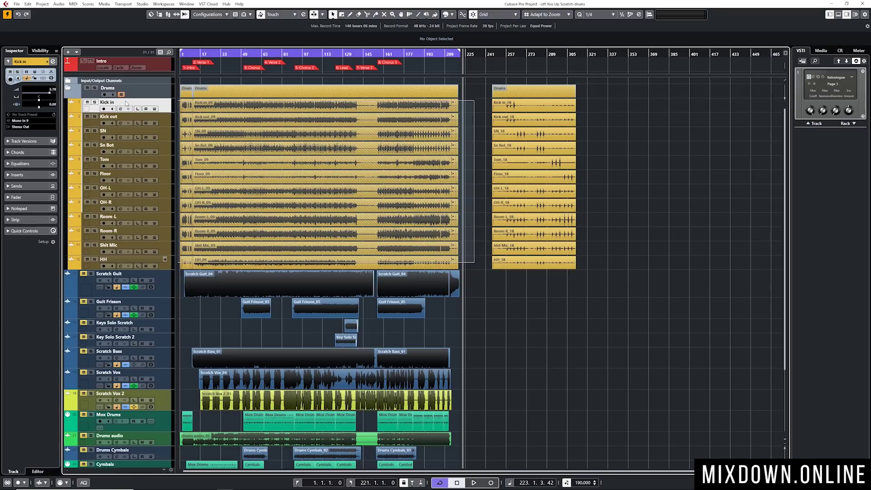
{"action": "left_click_drag", "start_coordinate": [127, 103], "coordinate": [127, 102]}
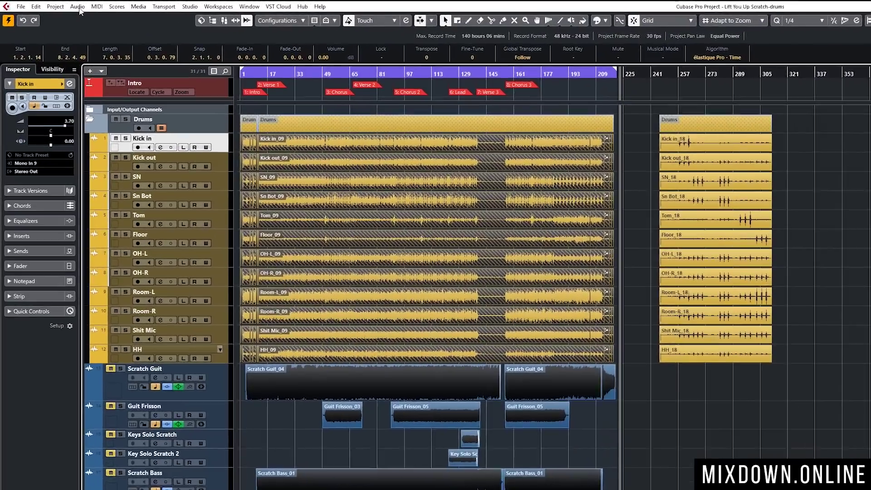
{"action": "left_click", "coordinate": [59, 4]}
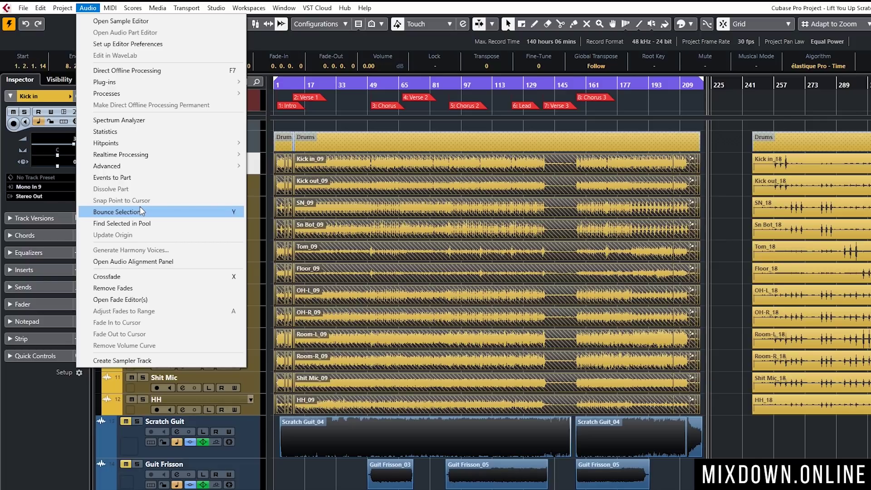
{"action": "left_click", "coordinate": [140, 211]}
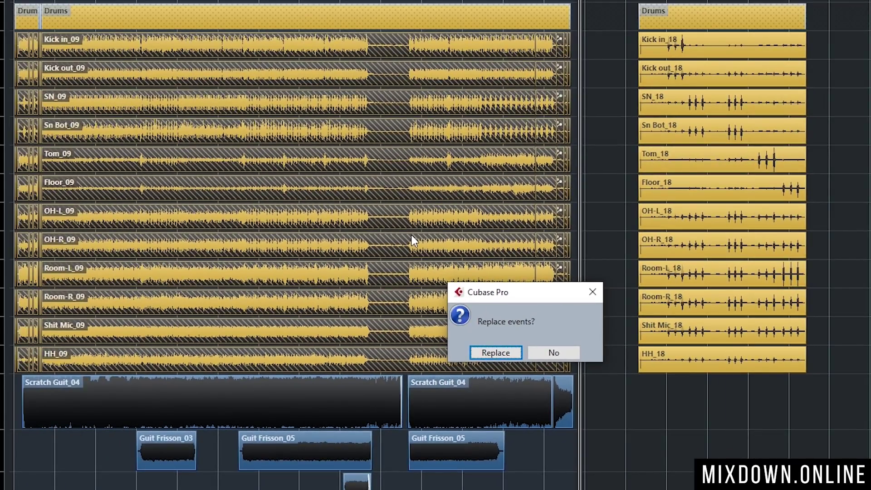
{"action": "left_click", "coordinate": [499, 353]}
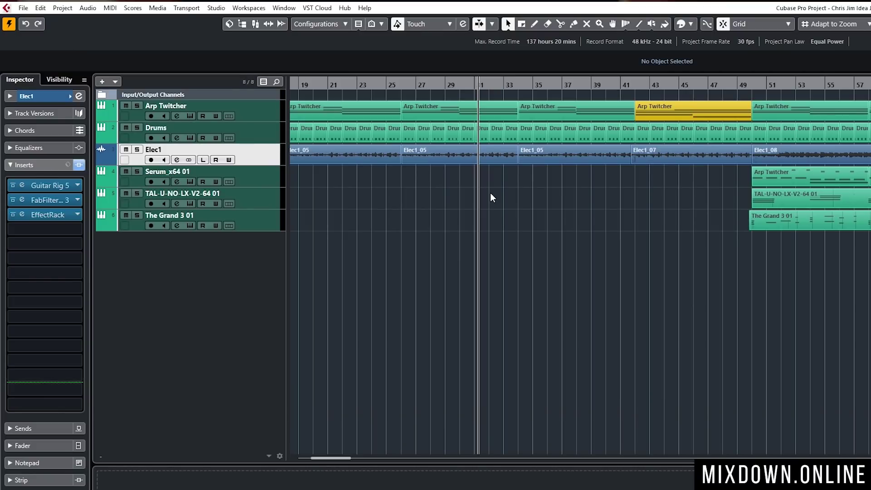
Solo the Elec1 track and audition the Elec1_05 event with its inserts bypassed.
{"action": "left_click", "coordinate": [462, 159]}
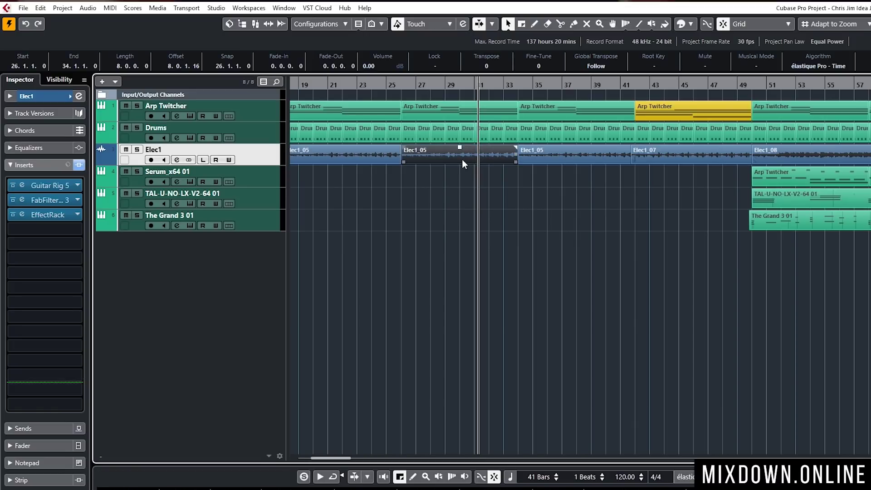
{"action": "key", "text": "s"}
{"action": "key", "text": "alt+space"}
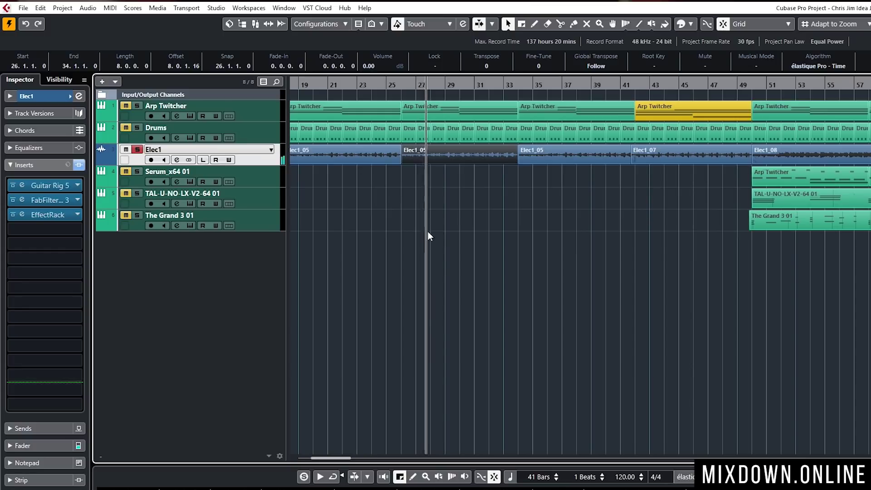
{"action": "key", "text": "space"}
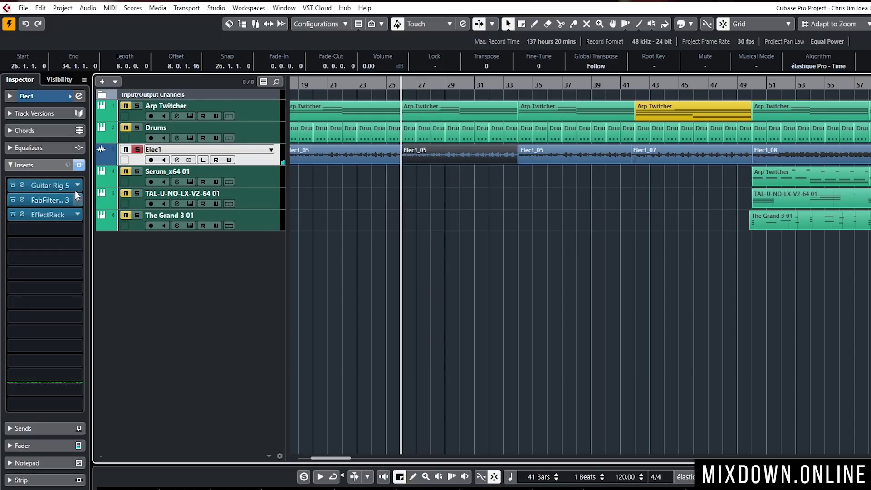
{"action": "left_click", "coordinate": [80, 166]}
{"action": "key", "text": "space"}
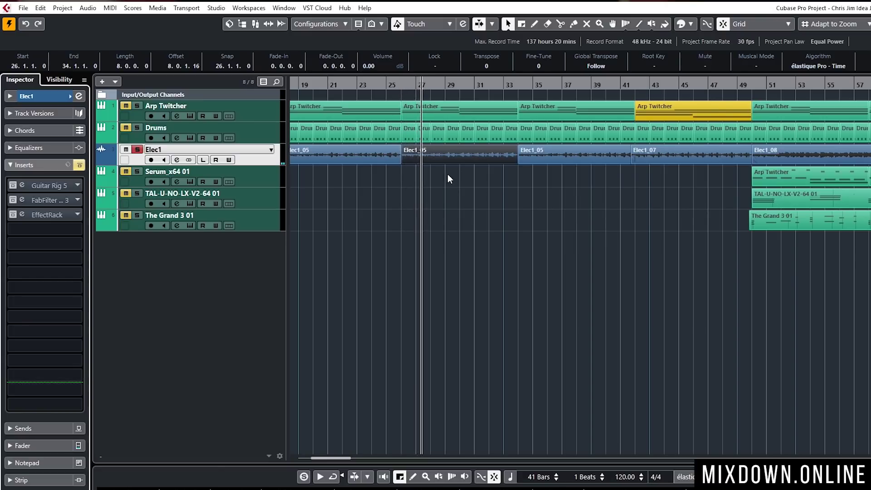
{"action": "key", "text": "space"}
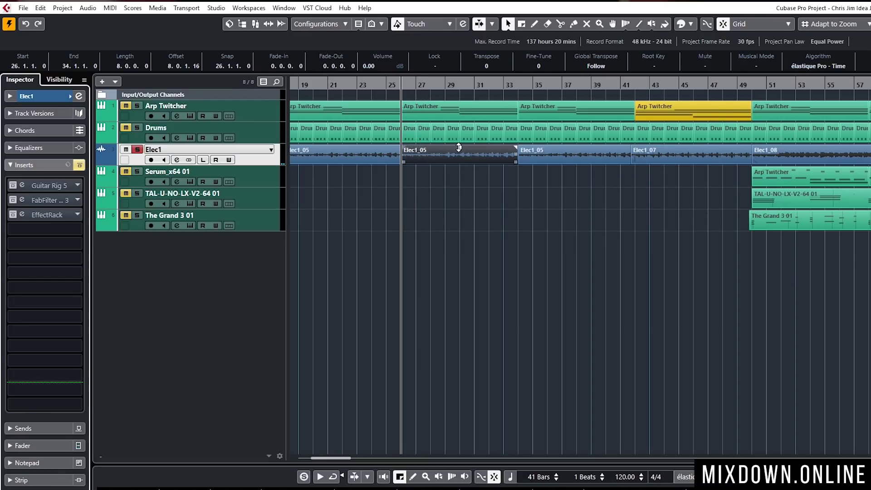
Raise the Elec1_05 event volume to 9.22 dB and open Direct Offline Processing for it.
{"action": "left_click_drag", "start_coordinate": [460, 148], "coordinate": [462, 114]}
{"action": "key", "text": "space"}
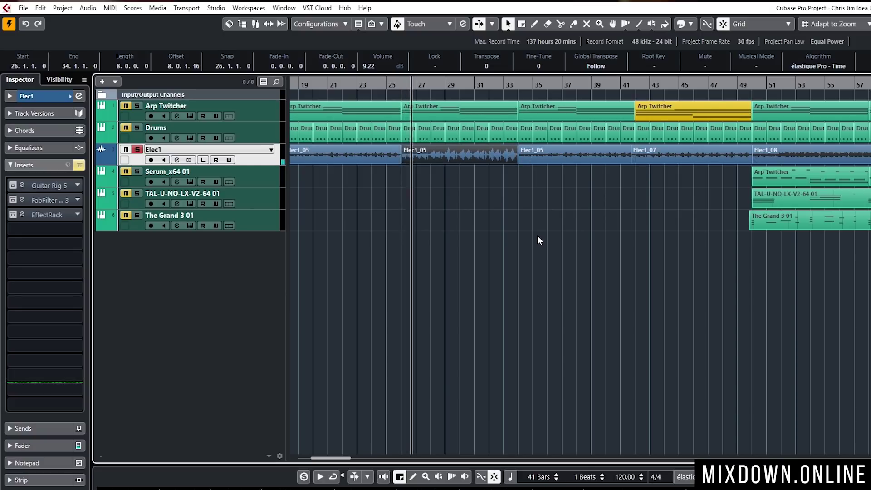
{"action": "key", "text": "space"}
{"action": "key", "text": "F7"}
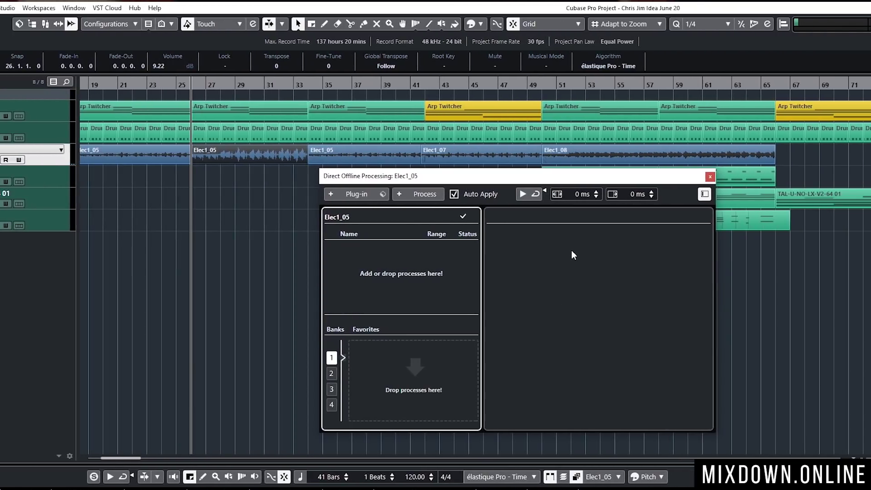
Add LittlePlate reverb offline to Elec1_05 with less wet mix, higher low cut and longer decay.
{"action": "left_click", "coordinate": [349, 195]}
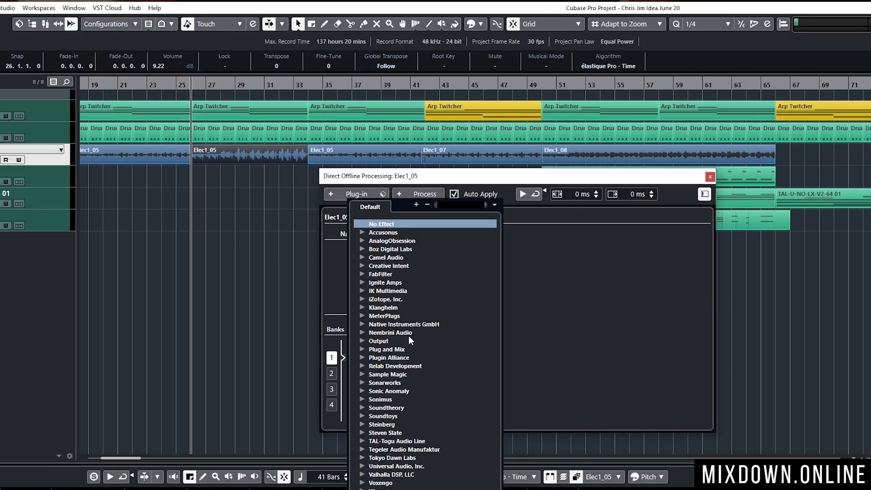
{"action": "left_click", "coordinate": [387, 415]}
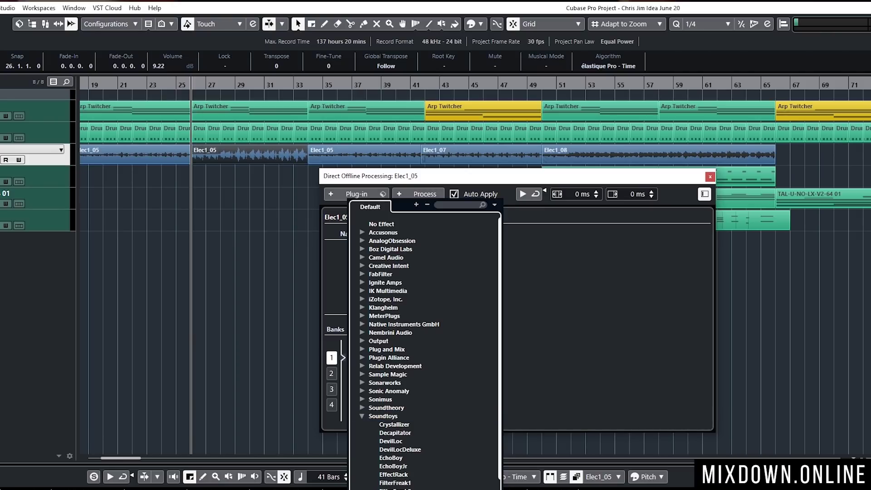
{"action": "key", "text": "Escape"}
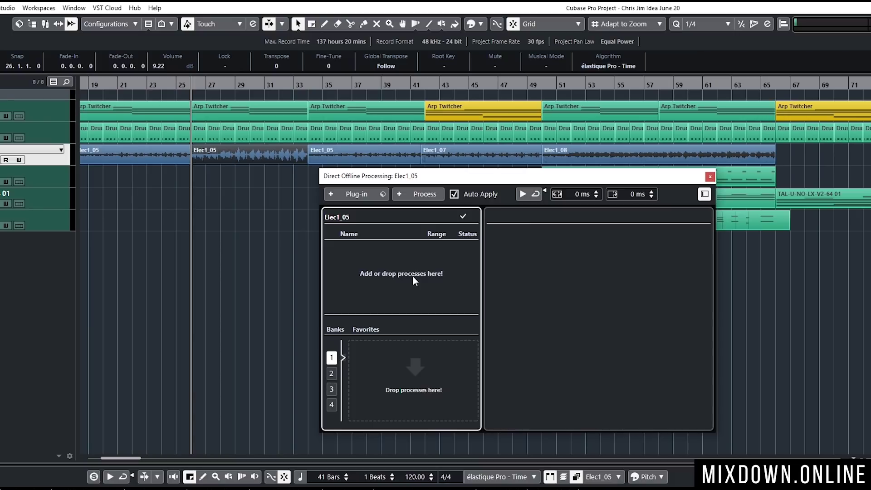
{"action": "left_click", "coordinate": [360, 196]}
{"action": "left_click", "coordinate": [675, 336]}
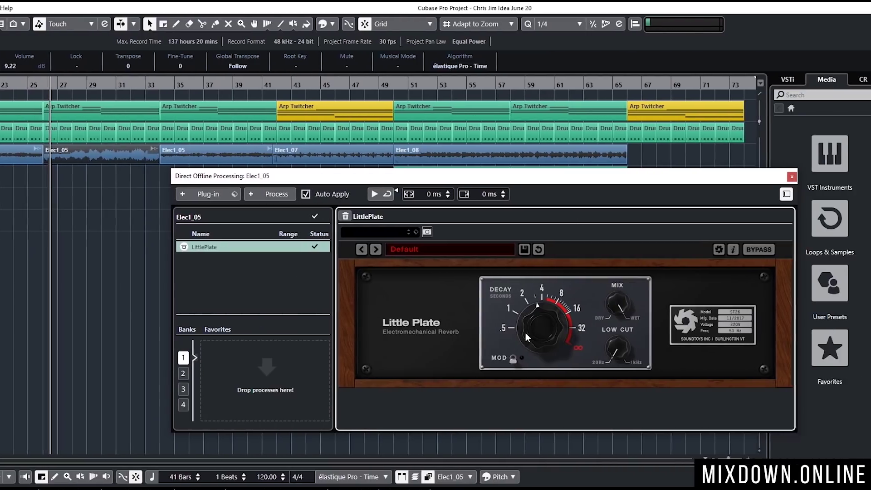
{"action": "left_click_drag", "start_coordinate": [618, 305], "coordinate": [617, 314]}
{"action": "left_click_drag", "start_coordinate": [620, 354], "coordinate": [597, 322]}
{"action": "left_click_drag", "start_coordinate": [510, 331], "coordinate": [508, 313]}
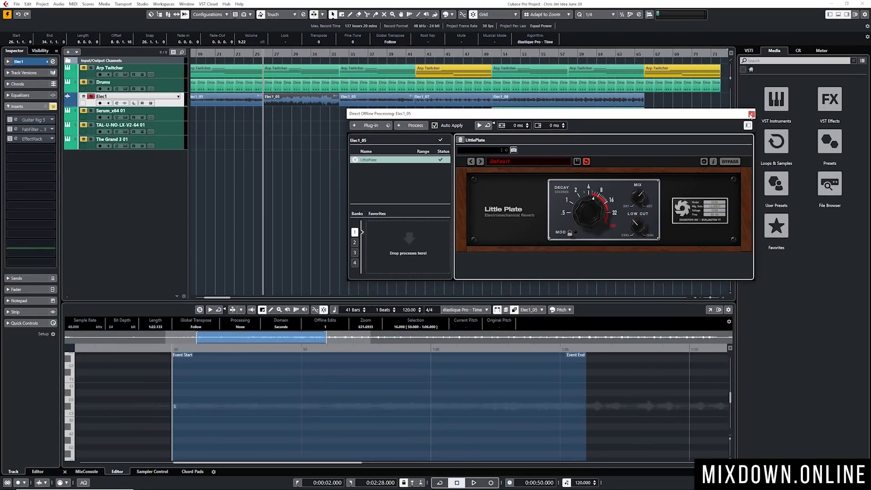
Select Elec1_05 and bake its LittlePlate reverb in, leaving the event at 0.00 dB.
{"action": "left_click", "coordinate": [64, 156]}
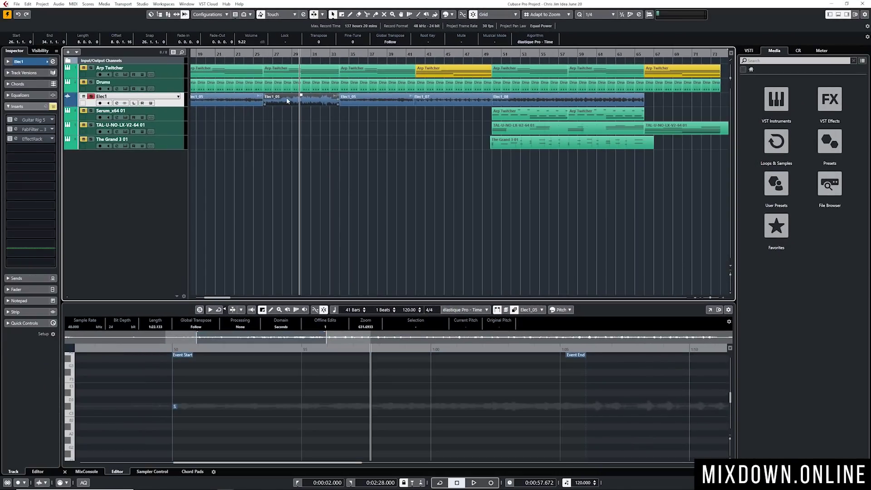
{"action": "key", "text": "g"}
{"action": "key", "text": "g"}
{"action": "key", "text": "g"}
{"action": "key", "text": "g"}
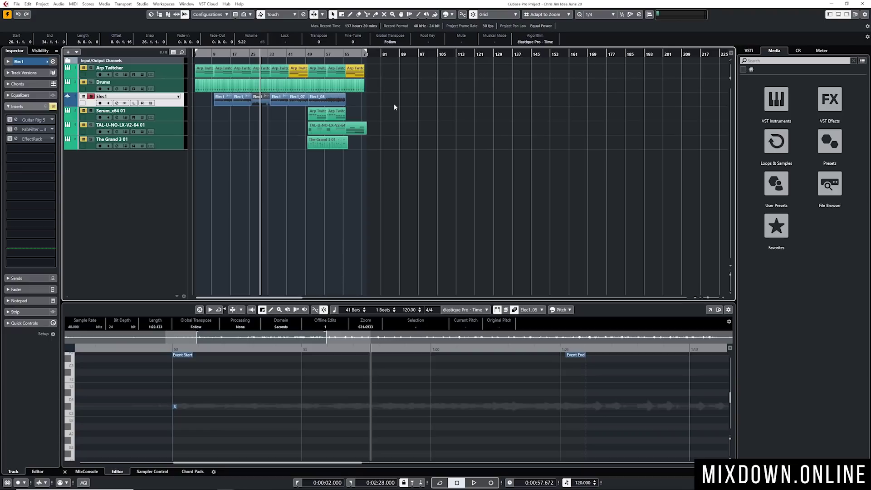
{"action": "left_click", "coordinate": [223, 99]}
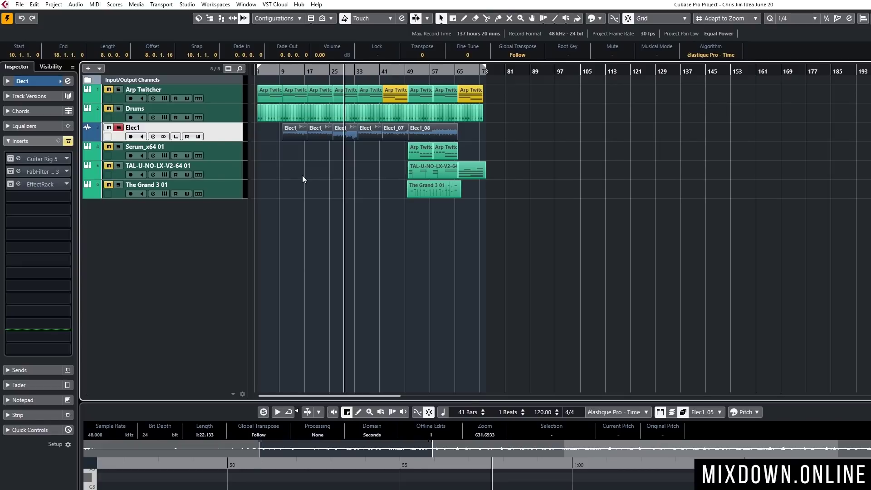
{"action": "key", "text": "Right"}
{"action": "key", "text": "Right"}
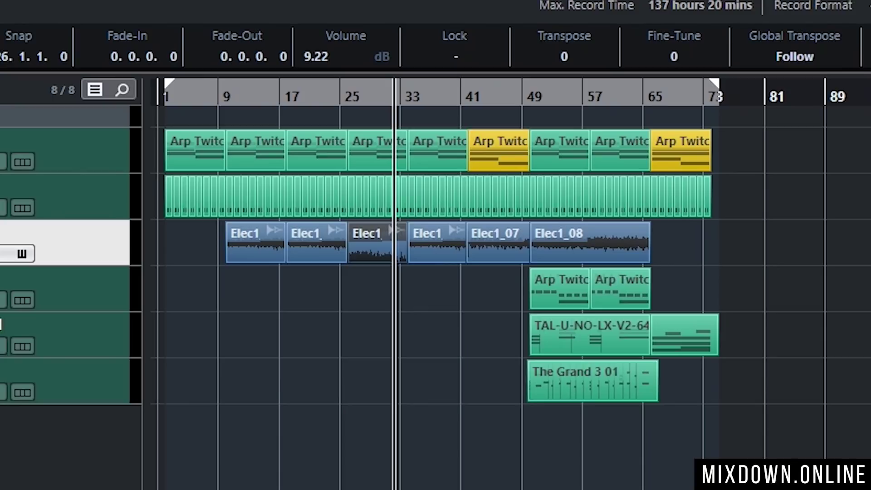
{"action": "key", "text": "ctrl+z"}
{"action": "key", "text": "l"}
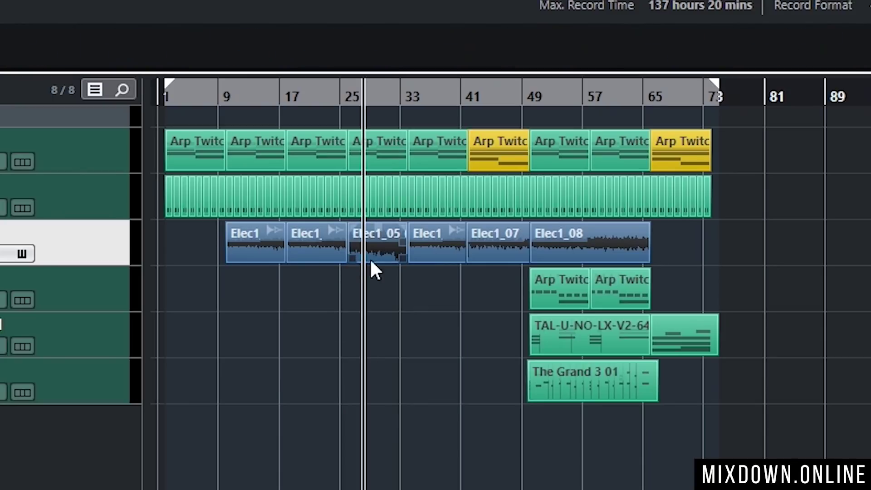
{"action": "key", "text": "h"}
{"action": "key", "text": "h"}
{"action": "key", "text": "h"}
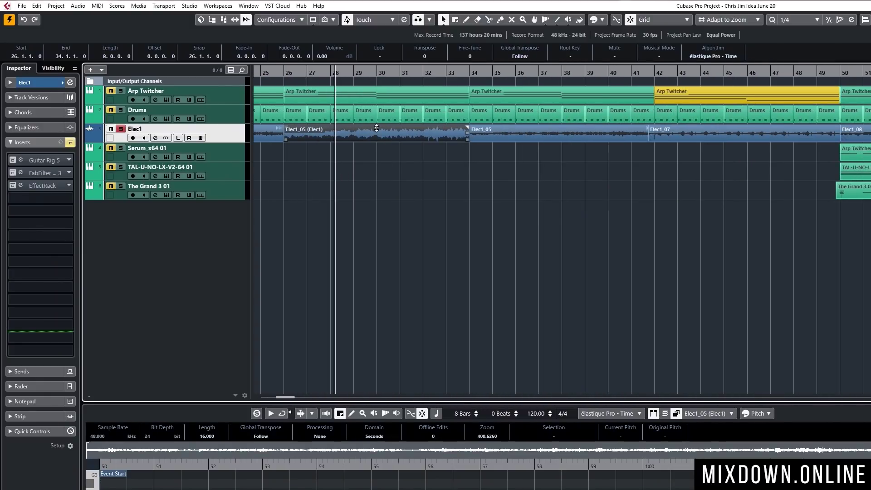
Audition the processed guitar, then reopen Direct Offline Processing for the Elec1 event.
{"action": "key", "text": "space"}
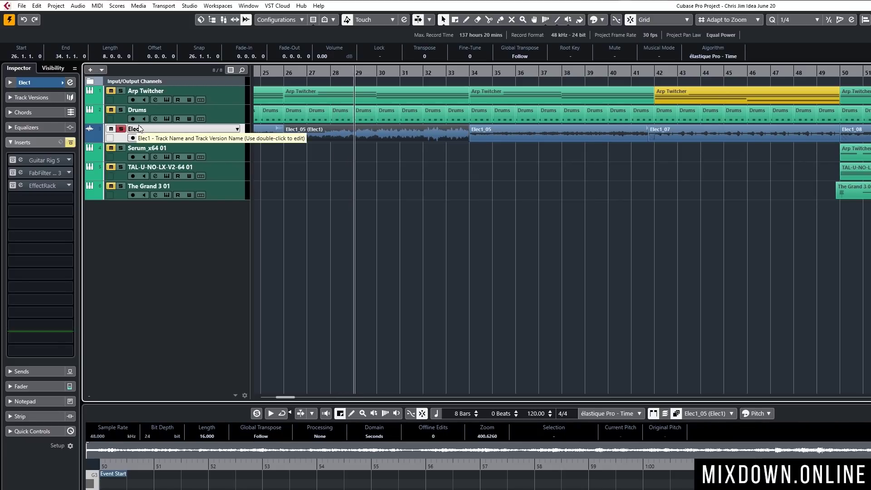
{"action": "left_click", "coordinate": [336, 132]}
{"action": "key", "text": "space"}
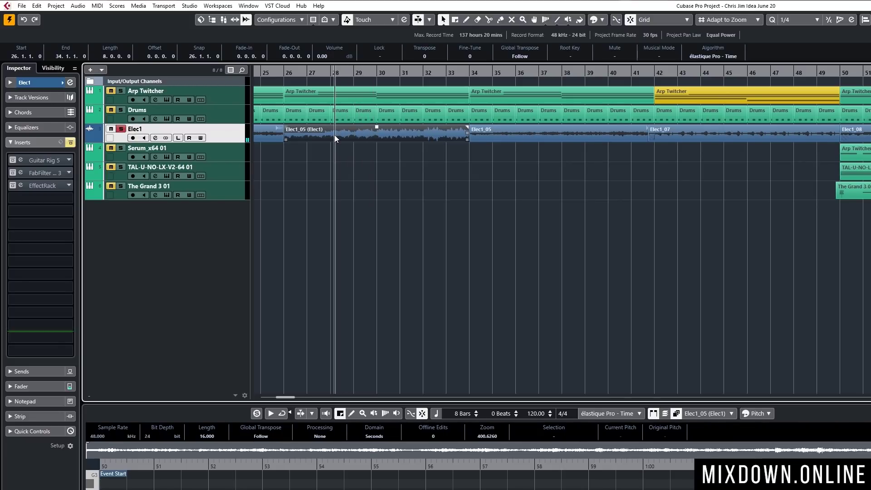
{"action": "key", "text": "F7"}
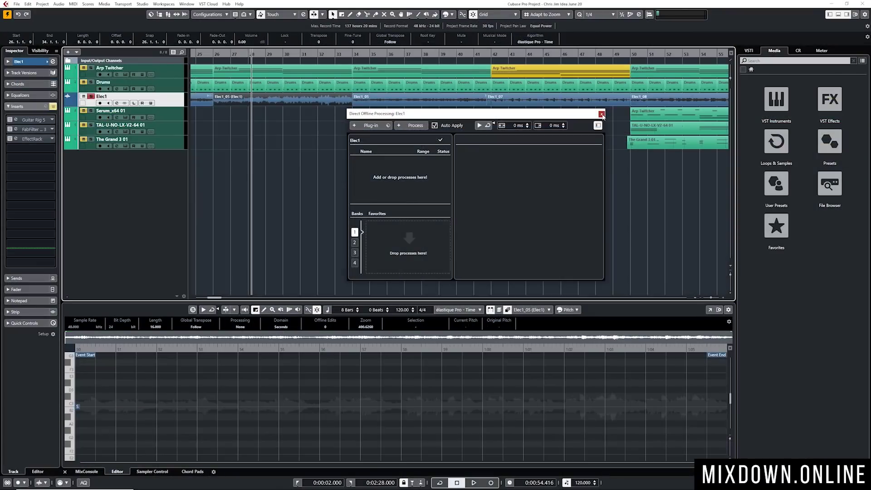
Close offline processing, bounce the Elec1 events into Elec1_05 (Elec1-01), then undo the bounce.
{"action": "key", "text": "F7"}
{"action": "left_click", "coordinate": [415, 228]}
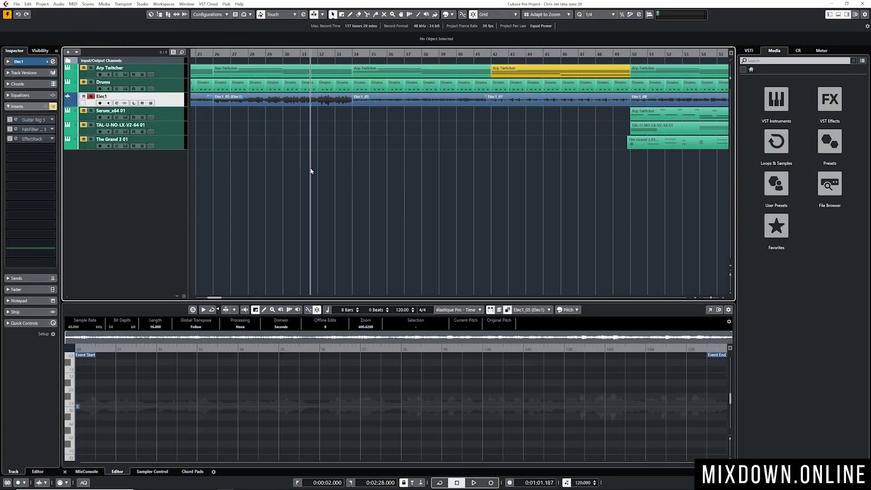
{"action": "scroll", "coordinate": [311, 171], "scroll_direction": "down", "scroll_amount": 5}
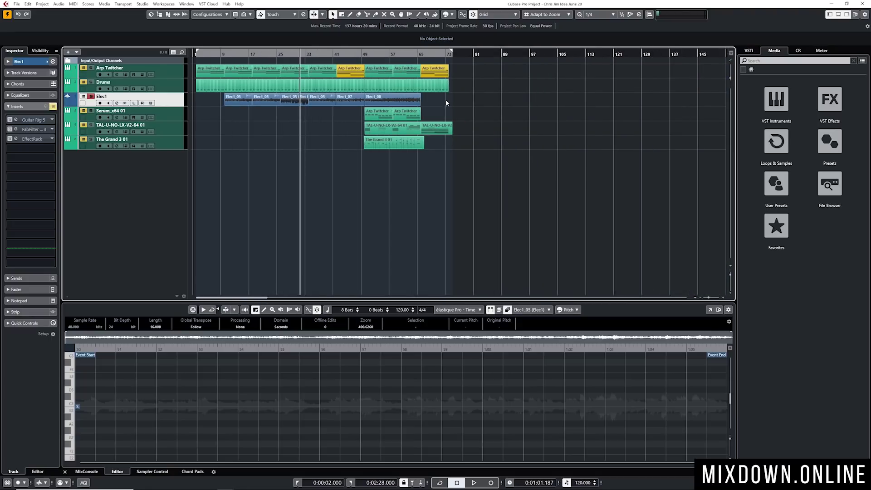
{"action": "left_click", "coordinate": [172, 94]}
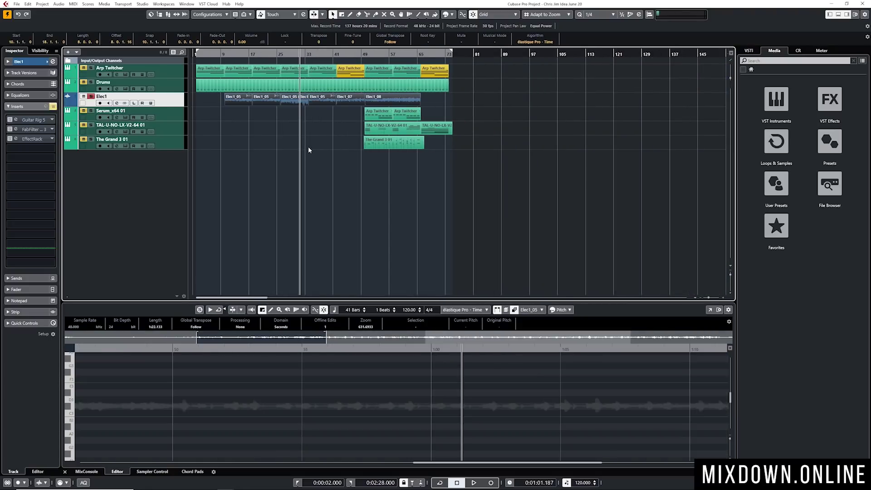
{"action": "key", "text": "ctrl+b"}
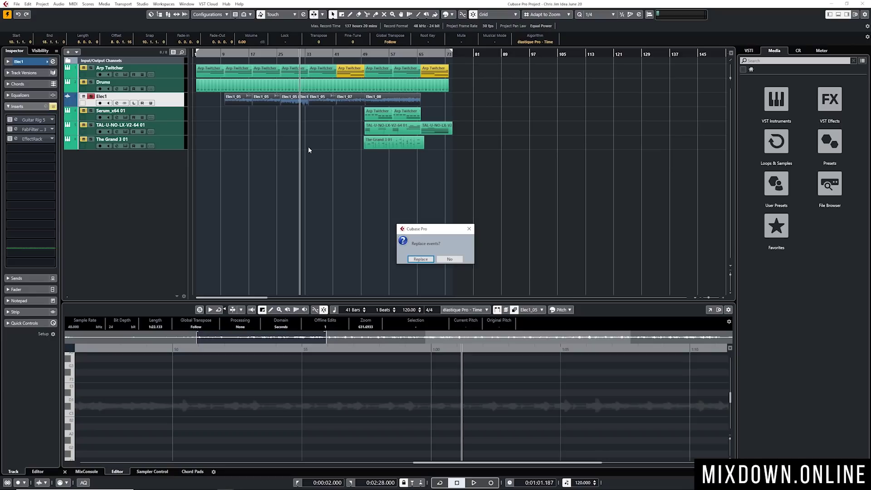
{"action": "left_click", "coordinate": [420, 259]}
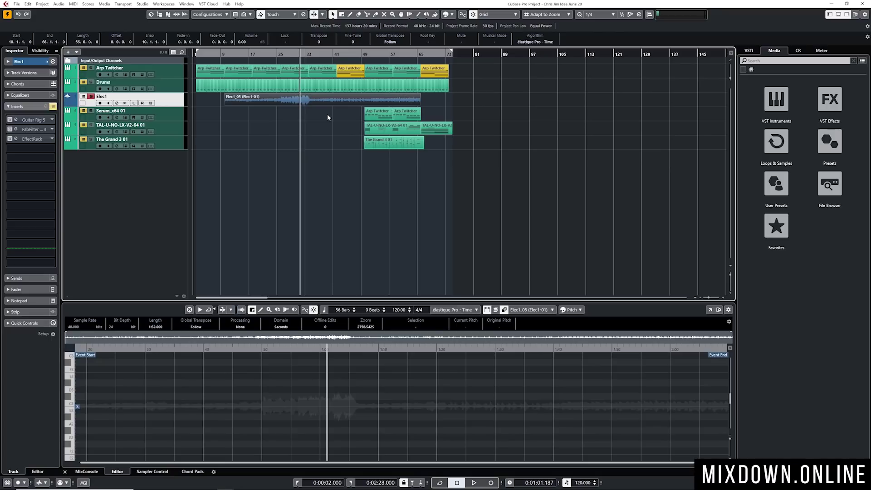
{"action": "key", "text": "ctrl+z"}
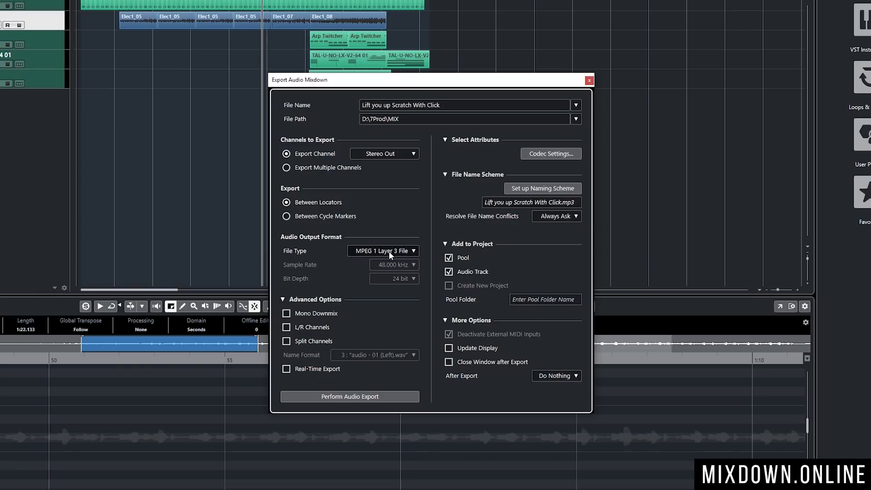
Export the mix as a 48 kHz, 24-bit Wave file 'Lift you up Scratch With Click', added to the pool.
{"action": "left_click", "coordinate": [460, 257]}
{"action": "left_click", "coordinate": [461, 257]}
{"action": "left_click", "coordinate": [383, 251]}
{"action": "left_click", "coordinate": [367, 259]}
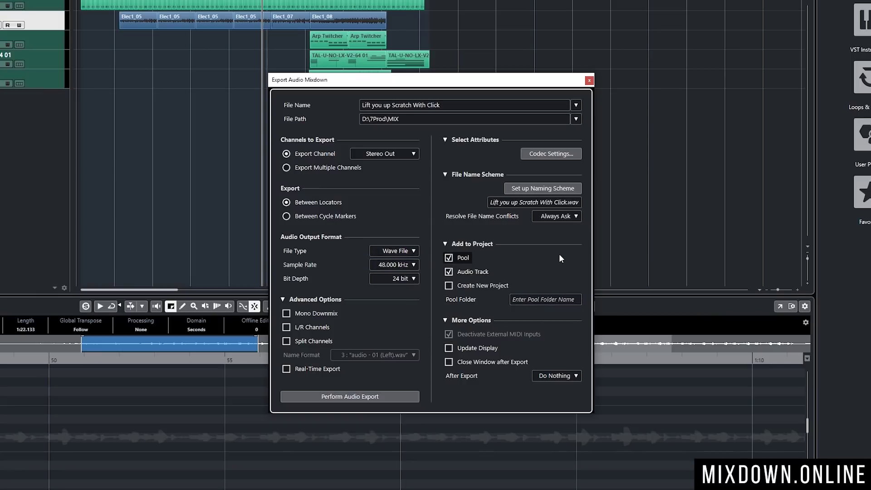
{"action": "left_click", "coordinate": [351, 396]}
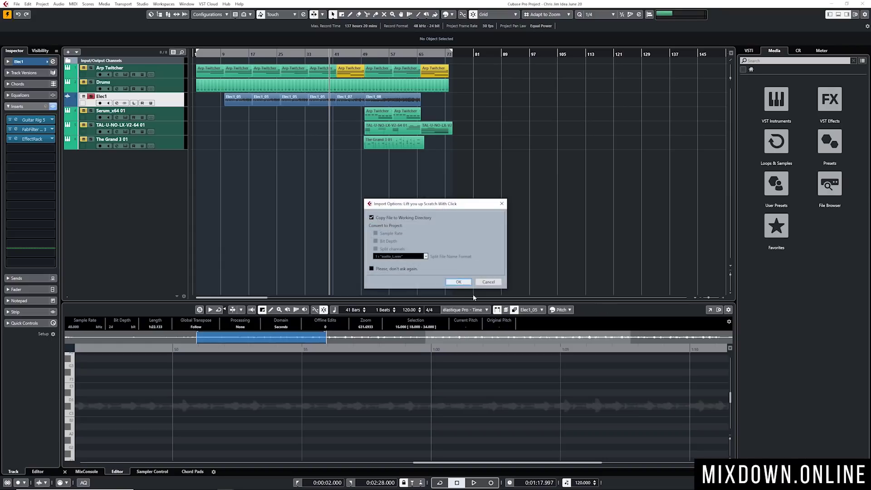
Import the finished mixdown as a new 'Lift you up Scratch With Click' audio track.
{"action": "left_click", "coordinate": [468, 282]}
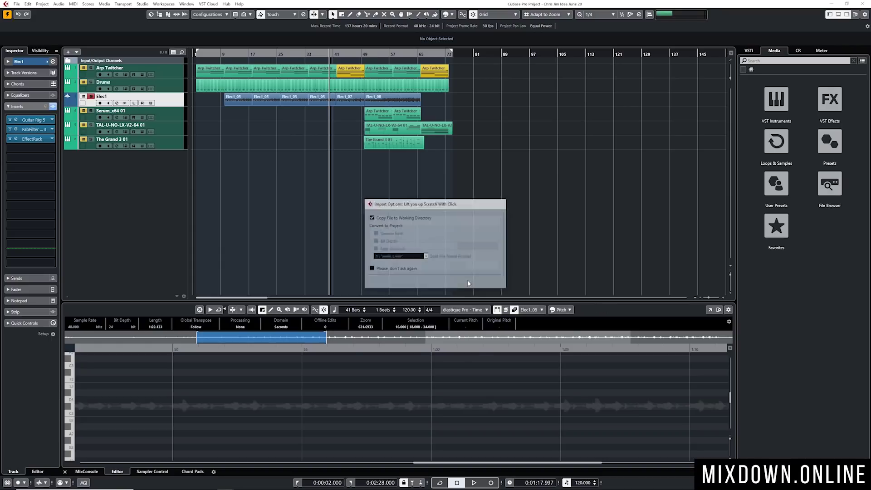
{"action": "left_click", "coordinate": [569, 144]}
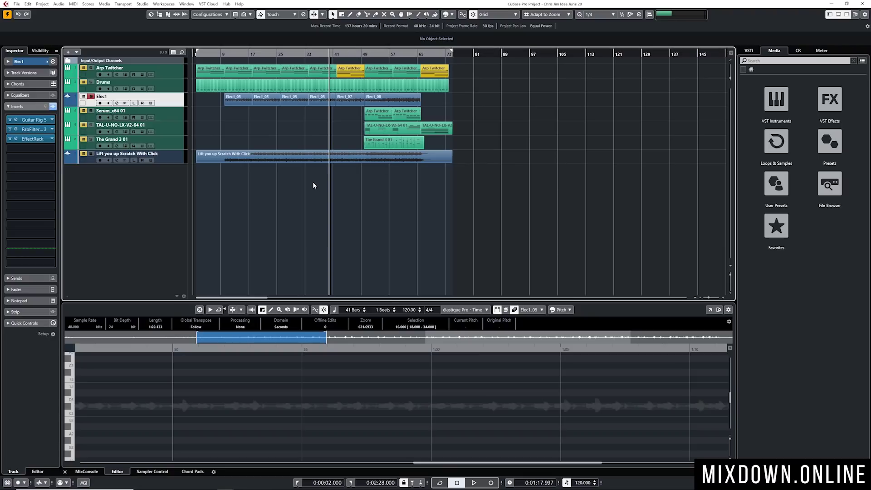
{"action": "left_click", "coordinate": [291, 102]}
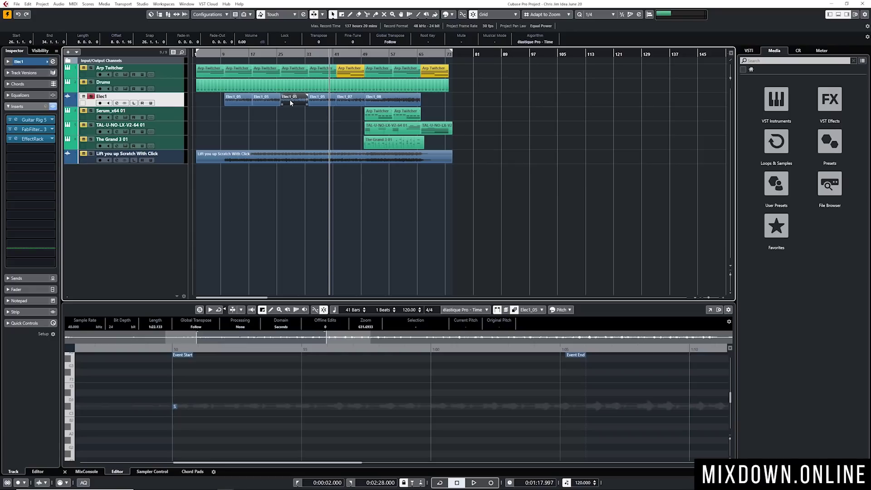
Set the locators around Elec1_05 at bars 26–34, then select the first Elec1_05 event.
{"action": "key", "text": "p"}
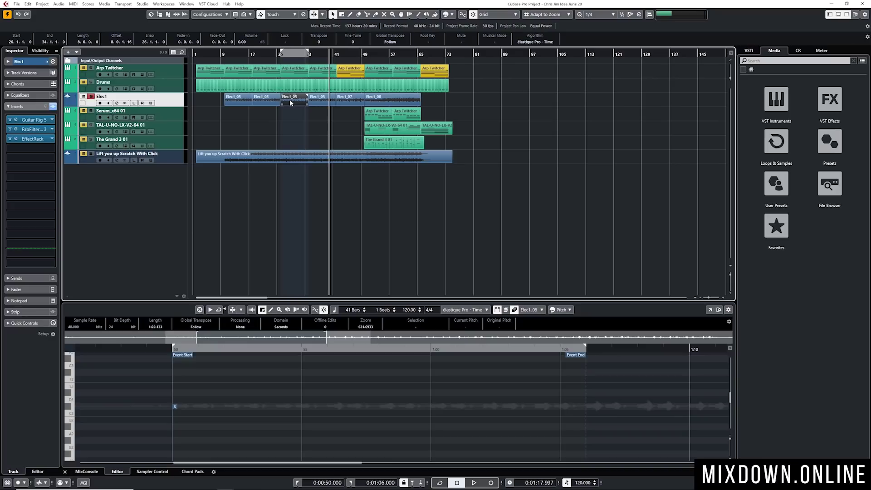
{"action": "left_click", "coordinate": [297, 128]}
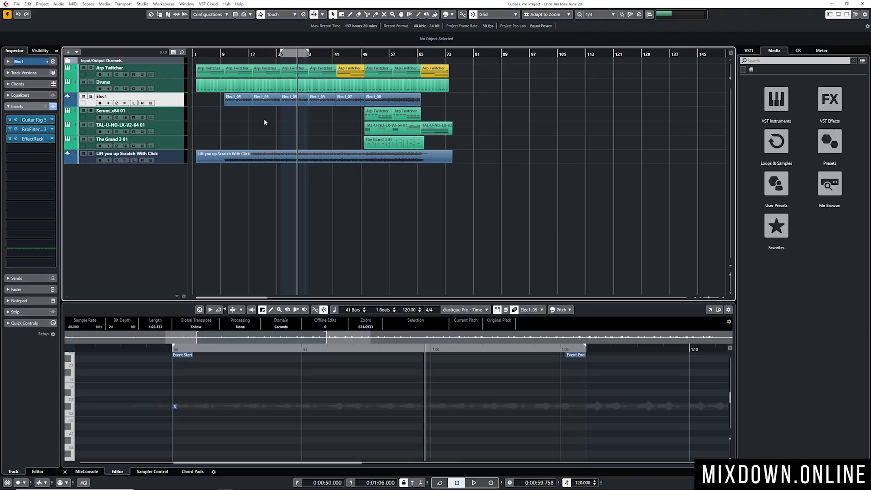
{"action": "key", "text": "Right"}
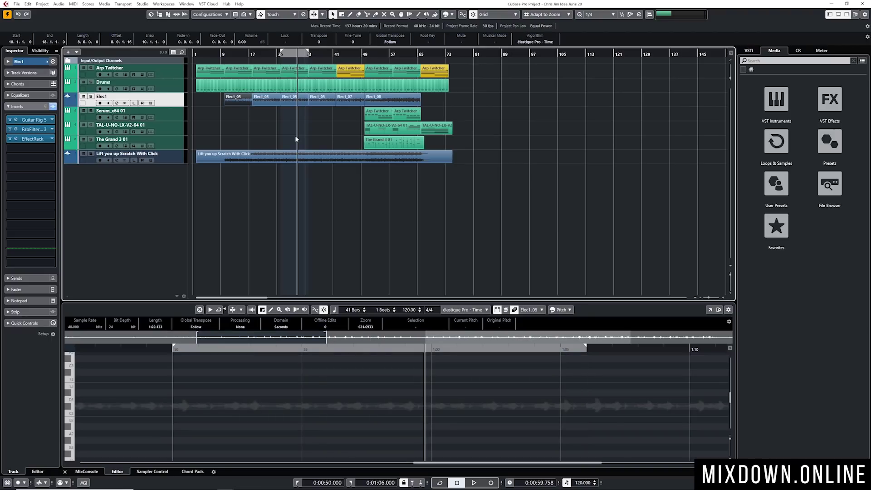
Render the first guitar event in place as GuitFX via Complete Signal Path, excluding master effects.
{"action": "scroll", "coordinate": [211, 124], "scroll_direction": "up", "scroll_amount": 4, "text": "ctrl"}
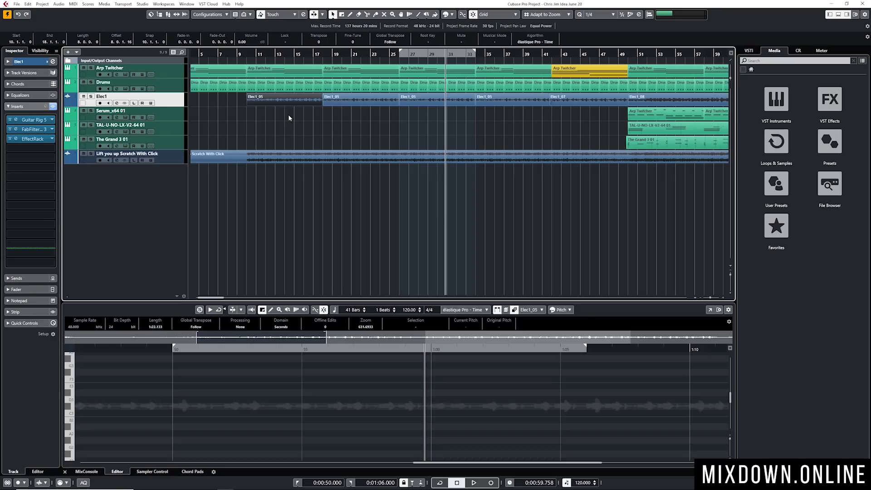
{"action": "mouse_move", "coordinate": [249, 101]}
{"action": "left_click", "coordinate": [42, 4]}
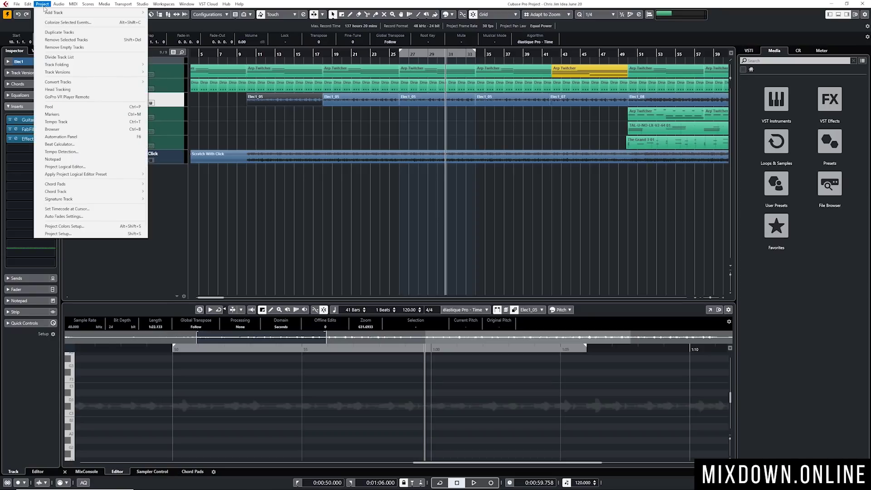
{"action": "mouse_move", "coordinate": [28, 4]}
{"action": "mouse_move", "coordinate": [46, 77]}
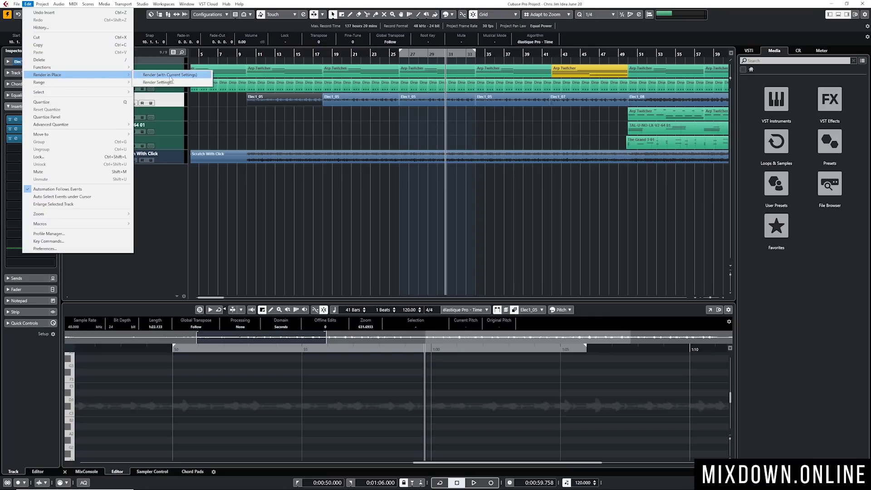
{"action": "left_click", "coordinate": [198, 82]}
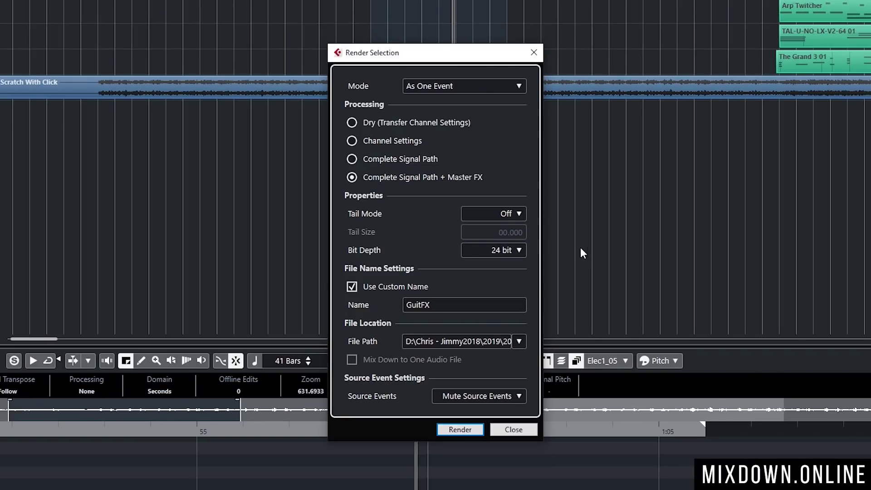
{"action": "left_click", "coordinate": [356, 159]}
{"action": "left_click", "coordinate": [358, 182]}
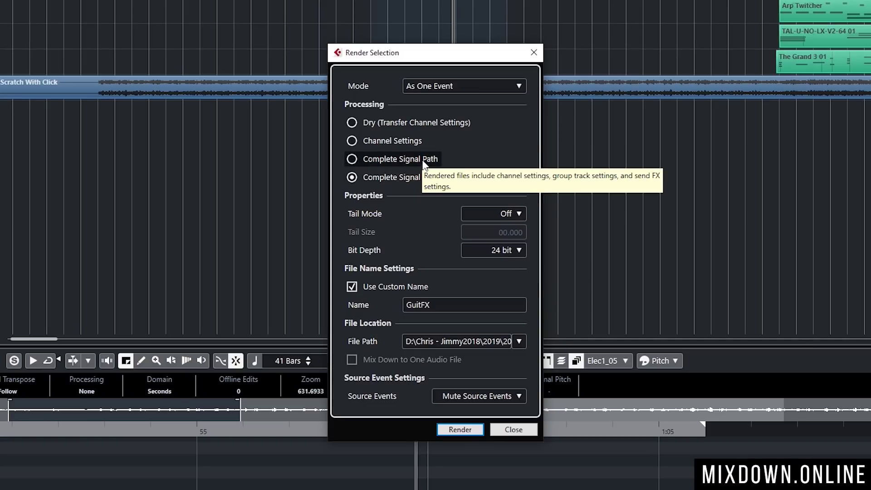
{"action": "left_click", "coordinate": [352, 160]}
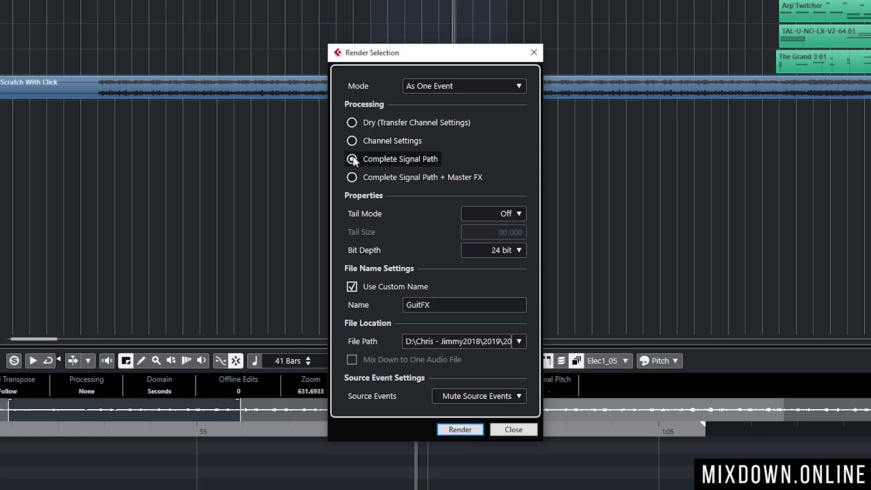
{"action": "left_click", "coordinate": [463, 428]}
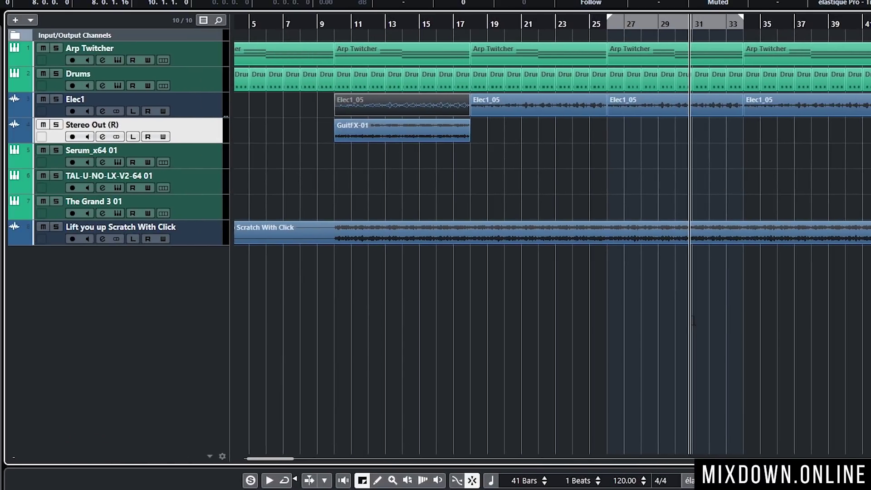
Solo the Stereo Out (R) track and play the GuitFX-01 render from bar 10.
{"action": "left_click", "coordinate": [405, 130]}
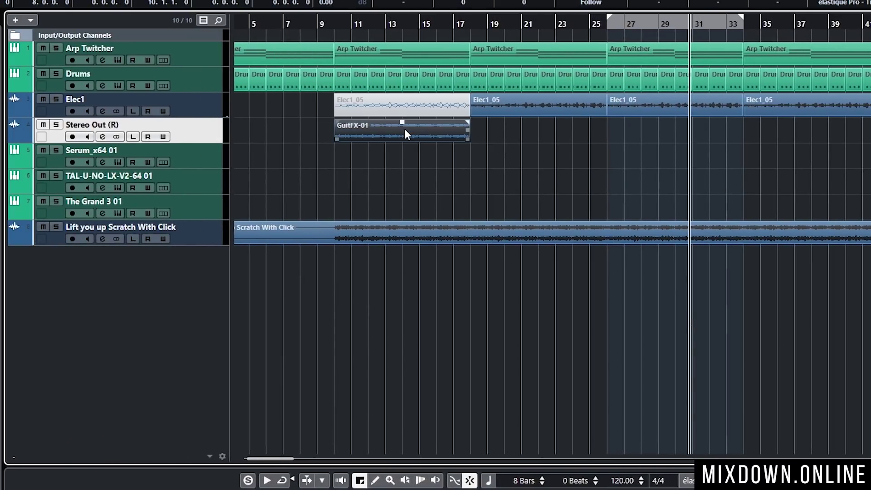
{"action": "left_click", "coordinate": [55, 124]}
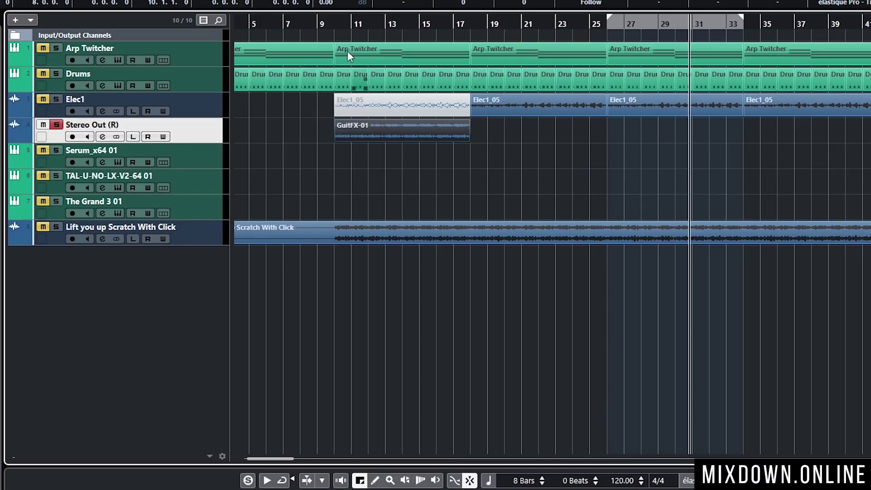
{"action": "left_click", "coordinate": [341, 22]}
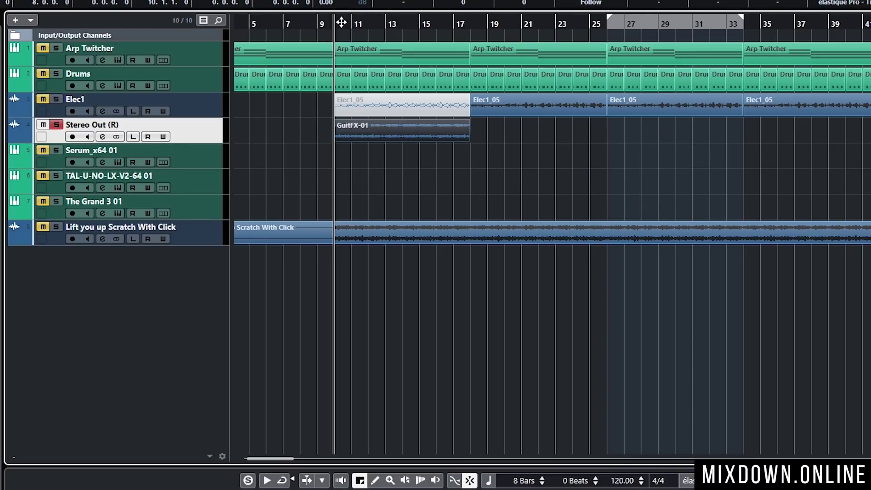
{"action": "key", "text": "space"}
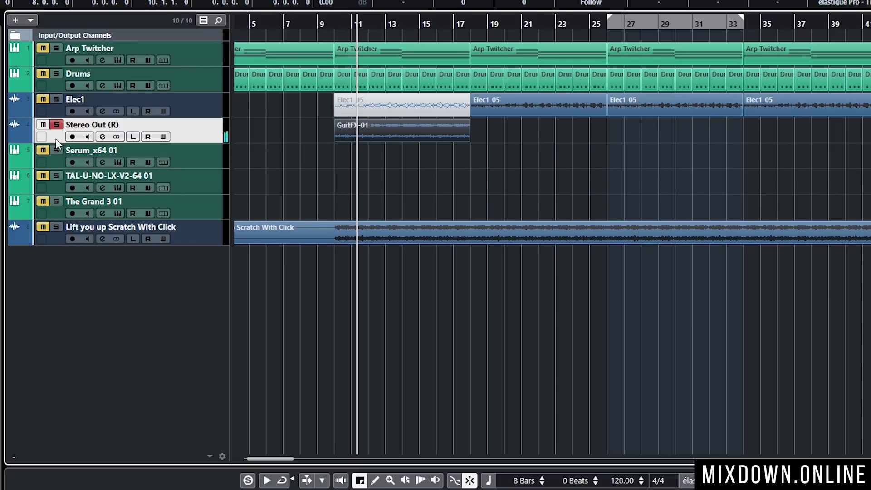
{"action": "key", "text": "space"}
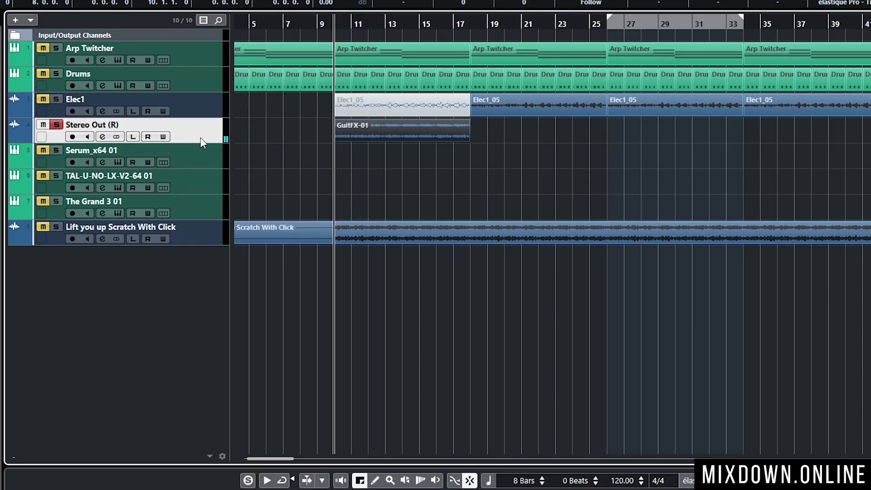
Unsolo Stereo Out (R), unmute Elec1_05, then solo Elec1 and play the original guitar.
{"action": "left_click", "coordinate": [61, 127]}
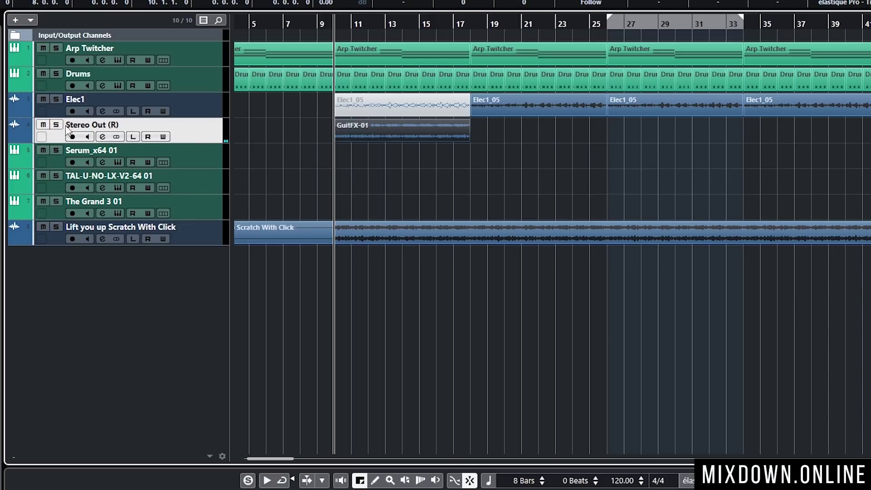
{"action": "left_click", "coordinate": [194, 102]}
{"action": "left_click", "coordinate": [365, 110]}
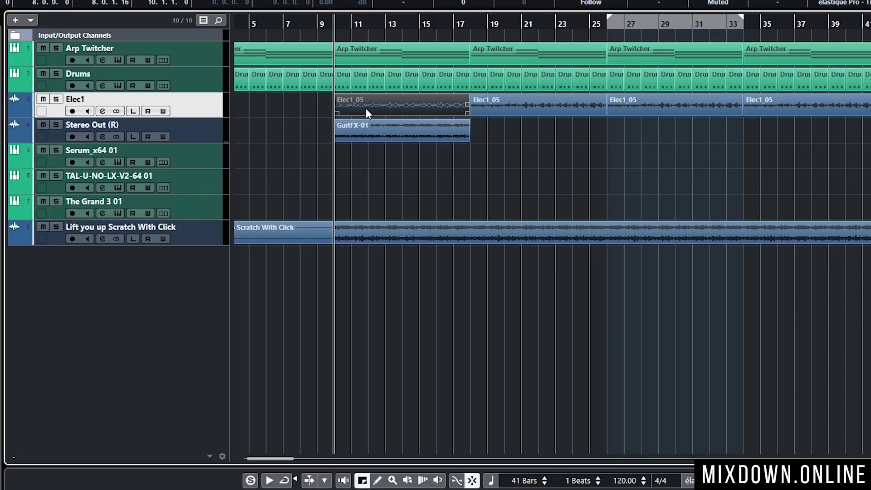
{"action": "key", "text": "shift+u"}
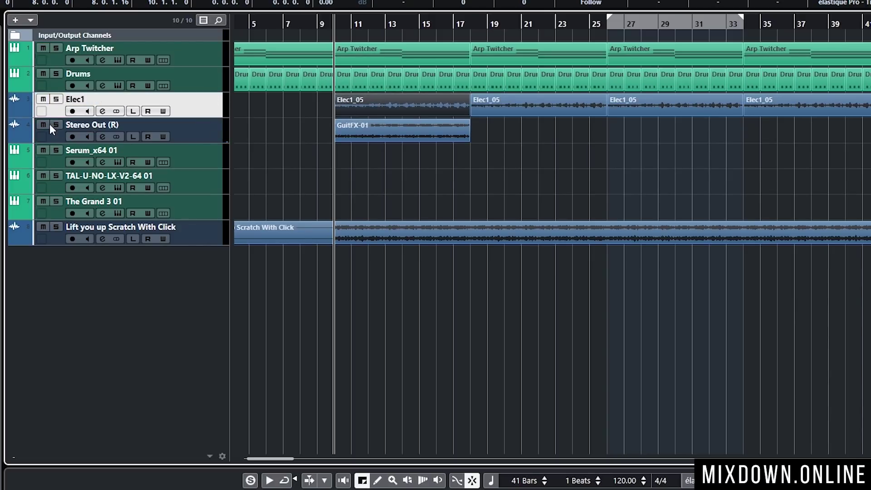
{"action": "left_click", "coordinate": [58, 100]}
{"action": "key", "text": "space"}
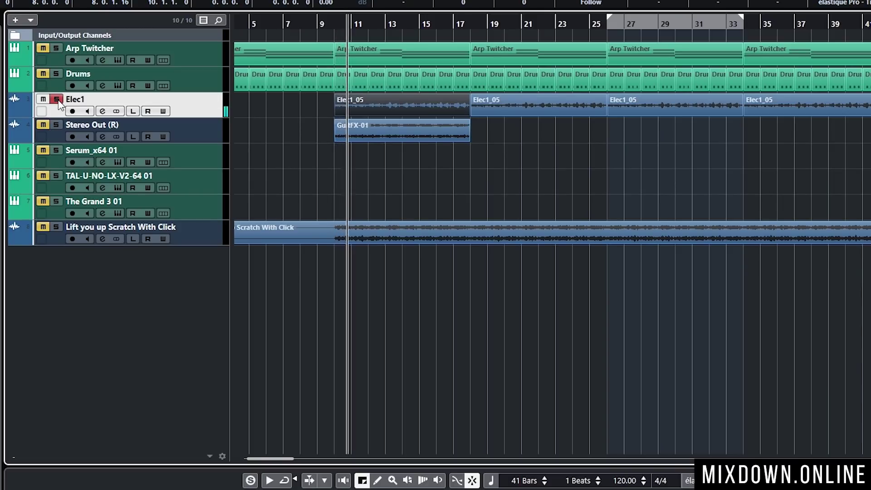
{"action": "key", "text": "space"}
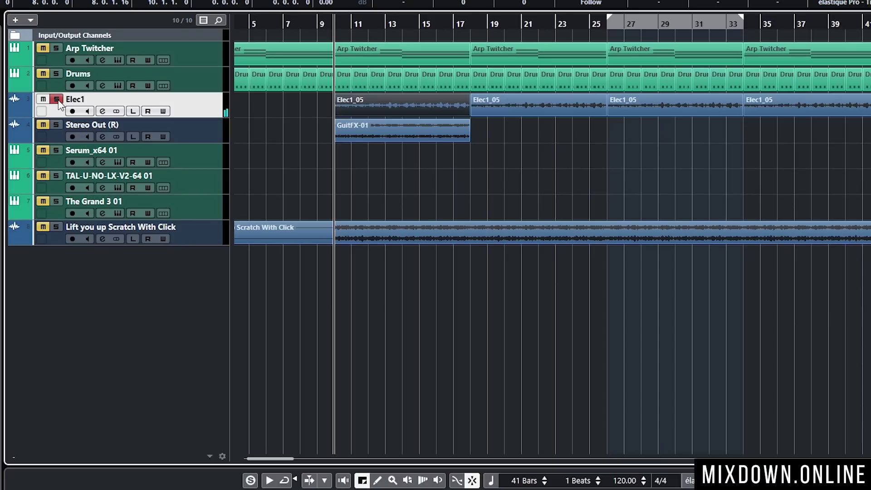
Unsolo Elec1 and re-solo Stereo Out (R) to play the rendered guitar again.
{"action": "left_click", "coordinate": [58, 100]}
{"action": "left_click", "coordinate": [56, 124]}
{"action": "key", "text": "space"}
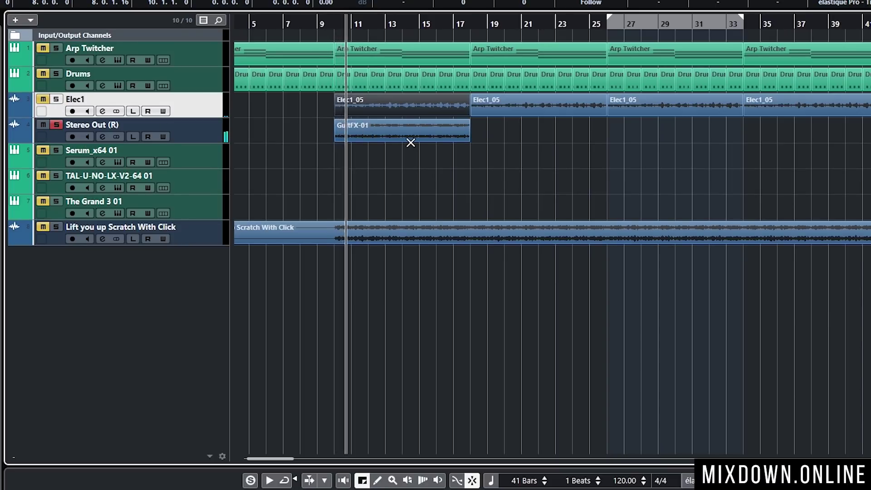
{"action": "key", "text": "space"}
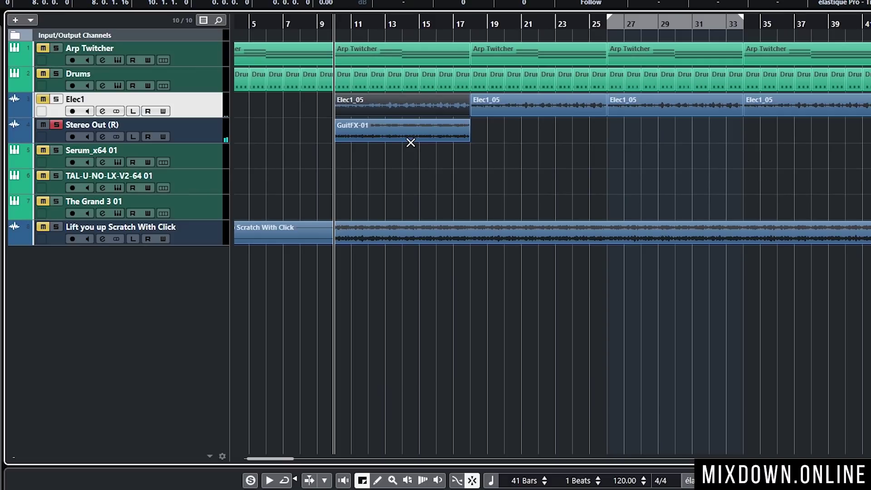